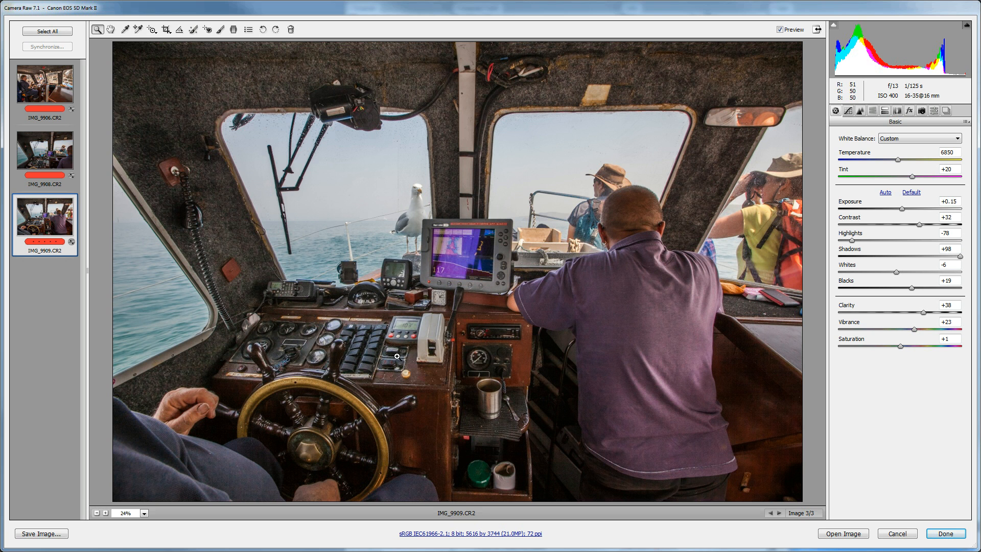
Review the existing presets and start a new preset from the current adjustments of IMG_9909.CR2
click(934, 111)
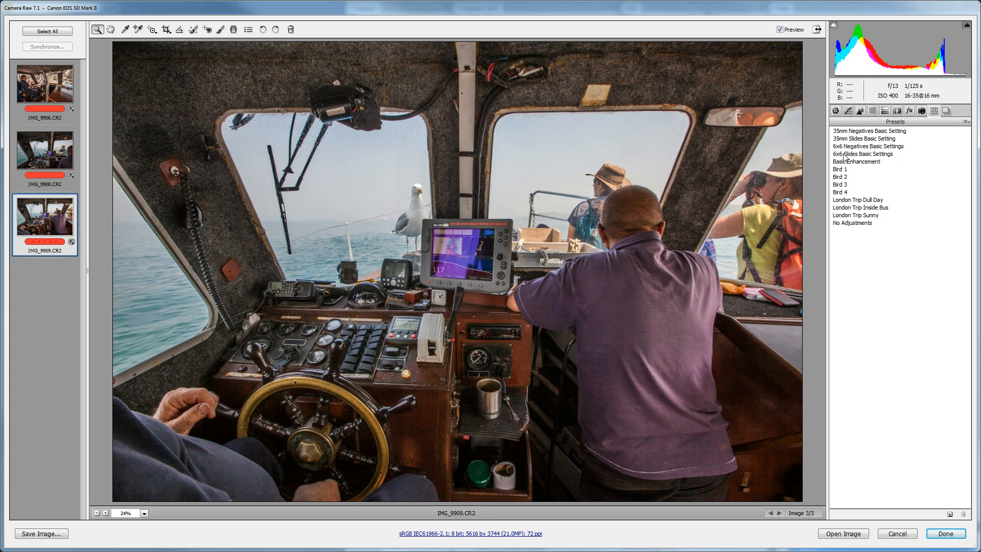
click(836, 111)
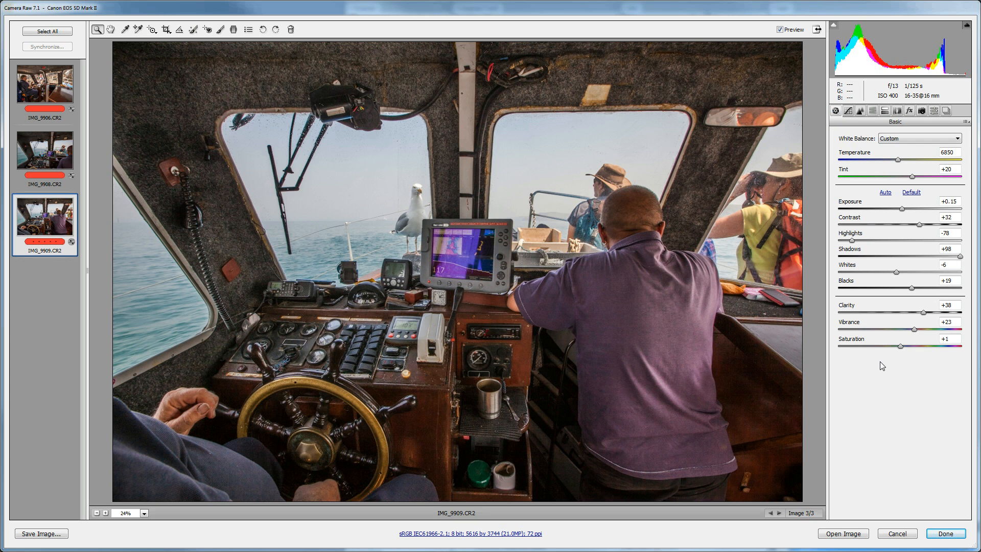
click(935, 111)
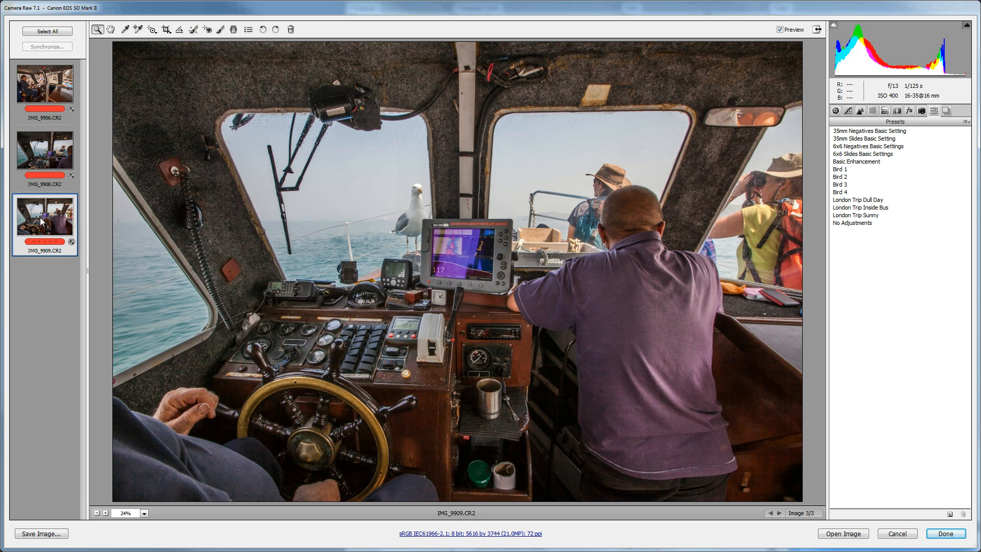
click(949, 515)
drag(770, 154, 372, 130)
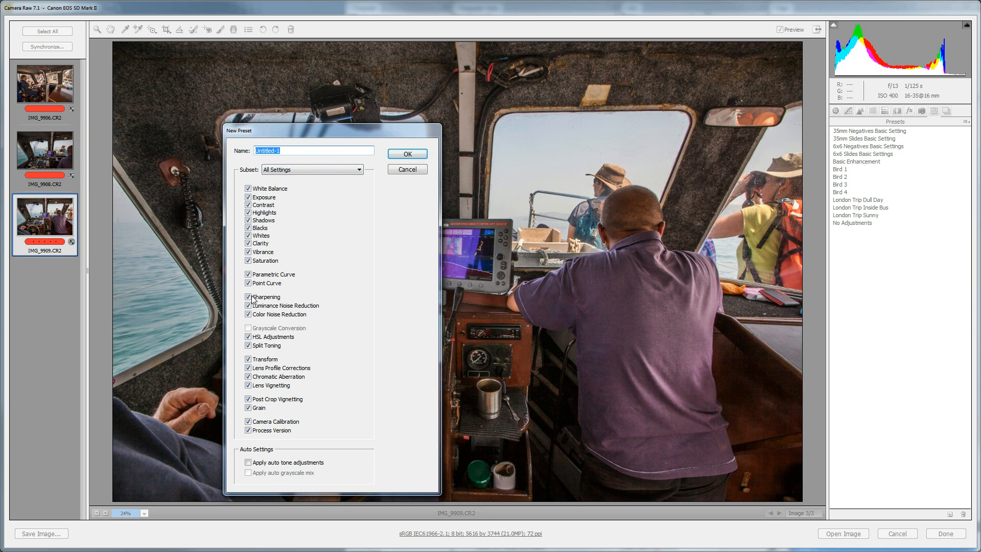
Try limiting the new preset to the White Balance subset and return it to All Settings
click(359, 170)
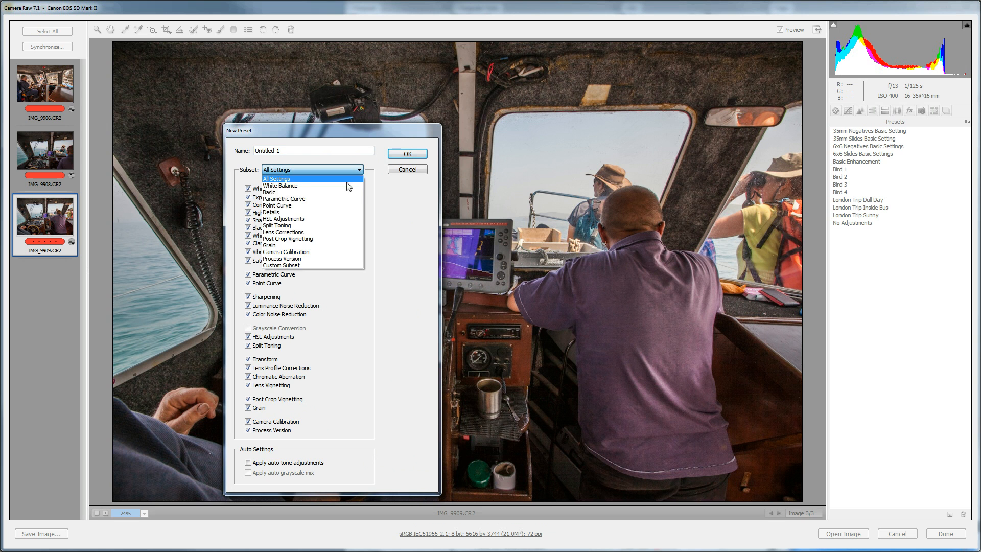
click(301, 186)
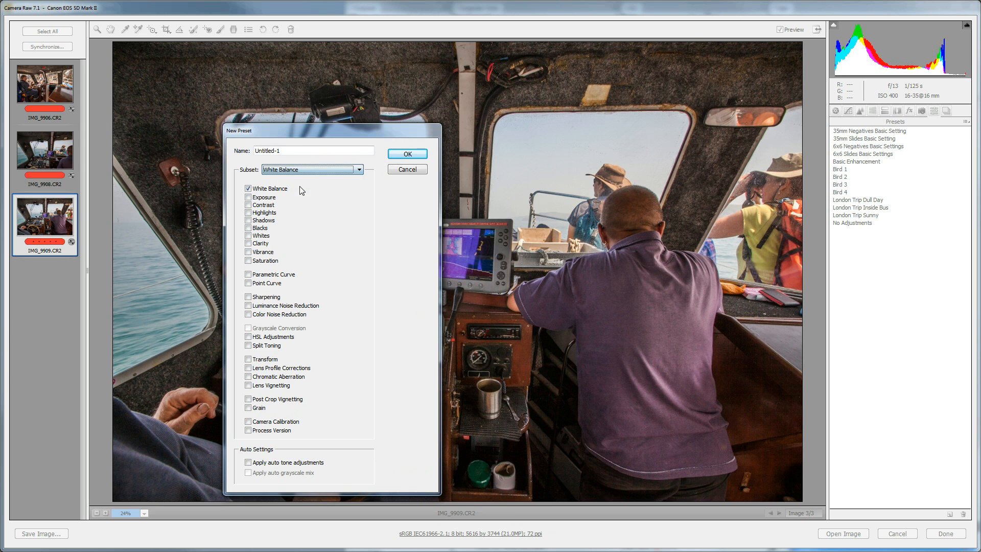
click(360, 171)
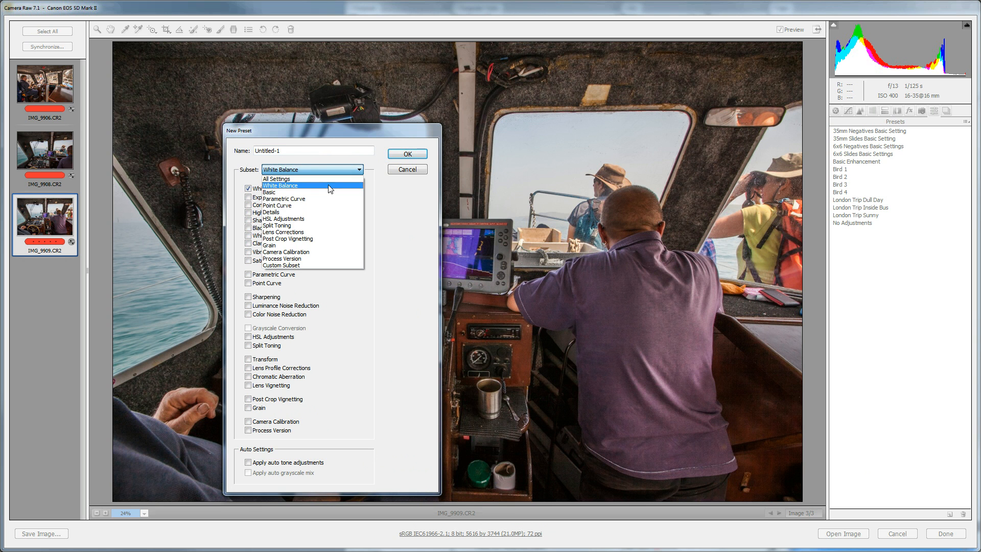
click(284, 180)
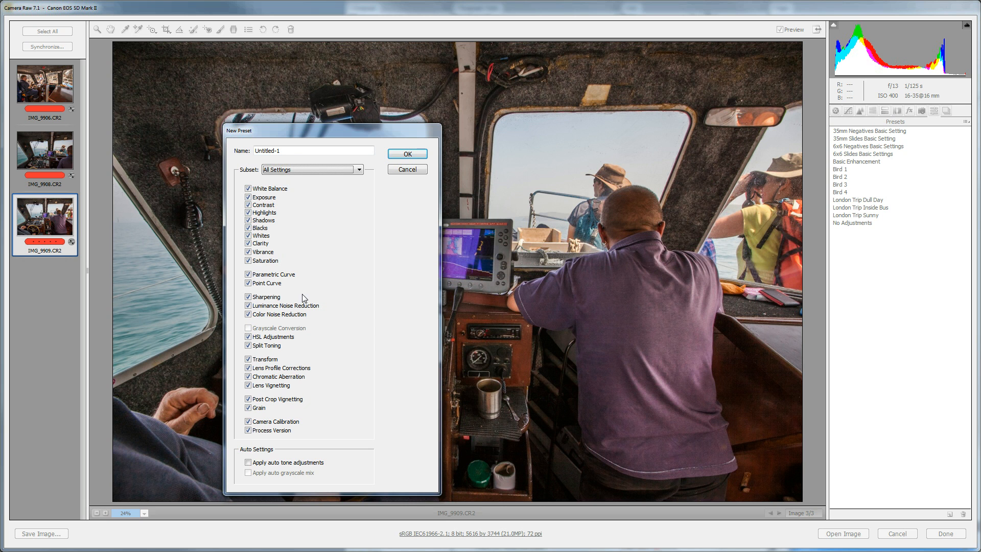
Name the new preset Dale Princes Interior and save it with all settings included
drag(293, 151, 242, 152)
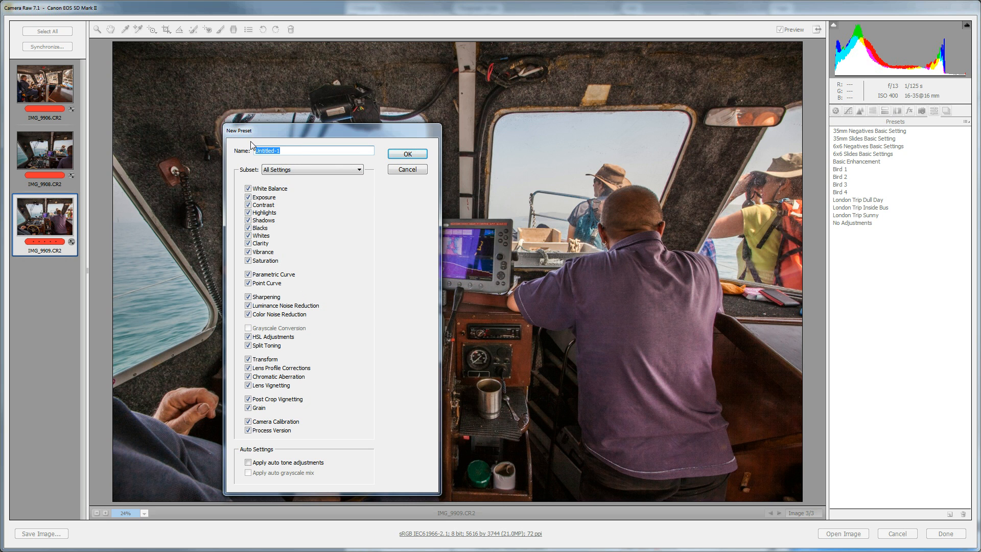
text(Dale Princes Interior)
click(408, 155)
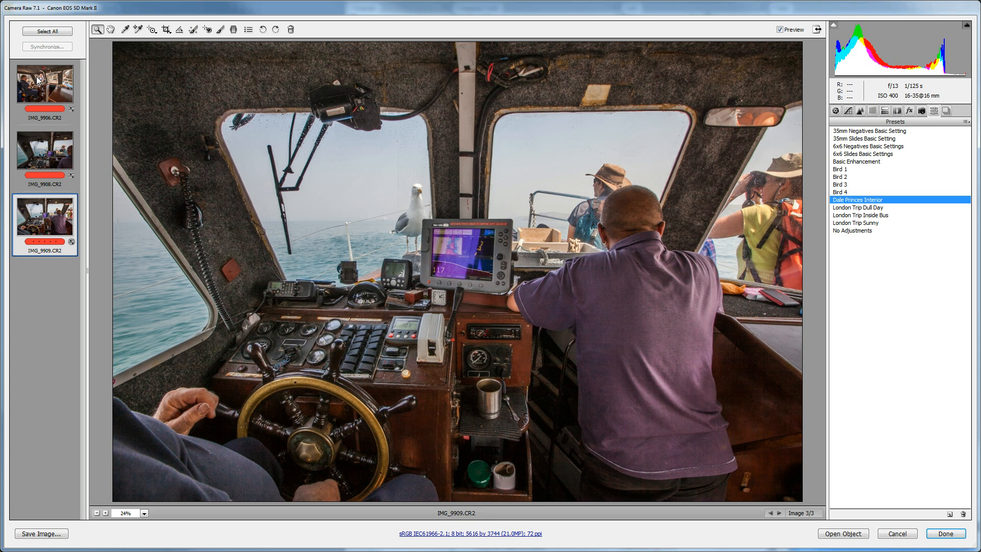
Apply the No Adjustments preset to all three images and check the Basic settings of IMG_9909.CR2
click(48, 31)
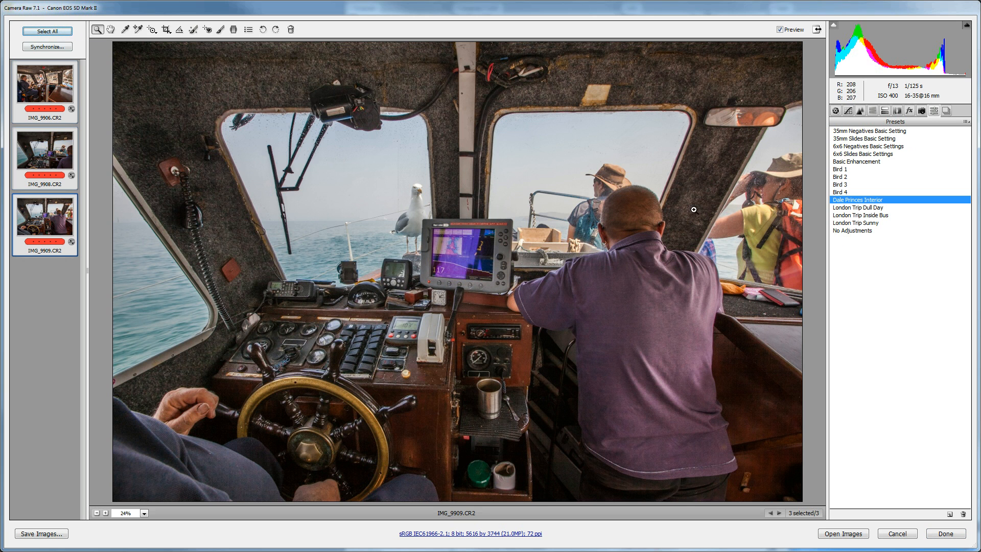
click(849, 231)
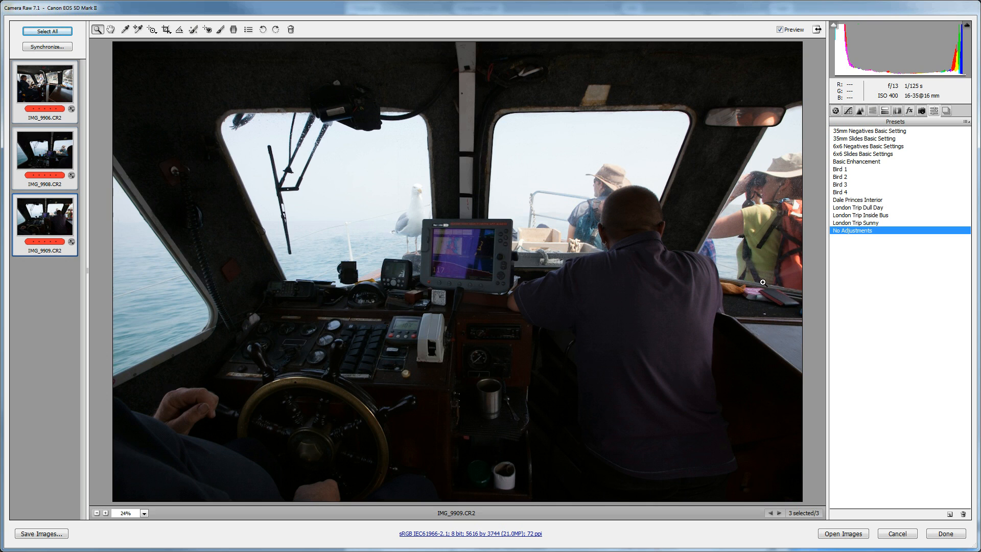
click(836, 111)
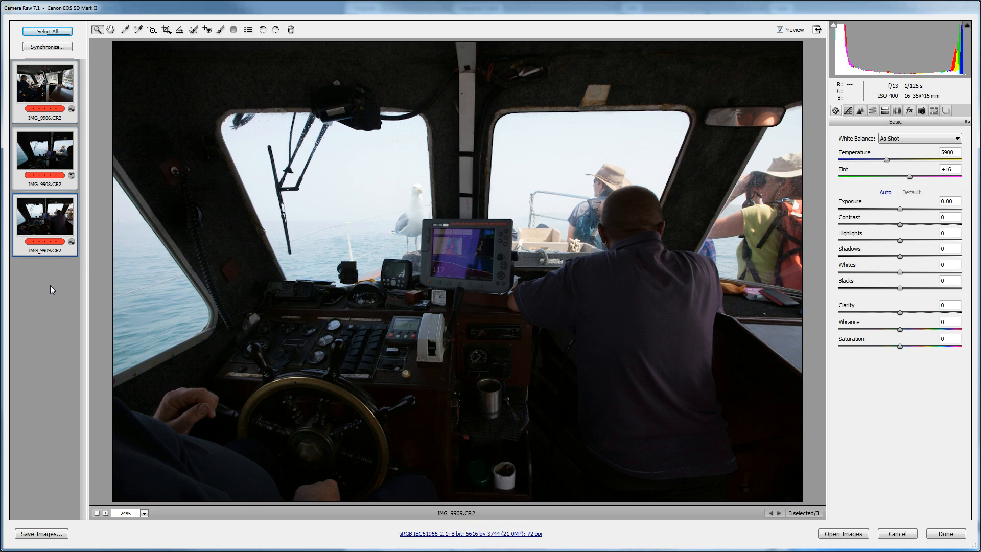
click(47, 216)
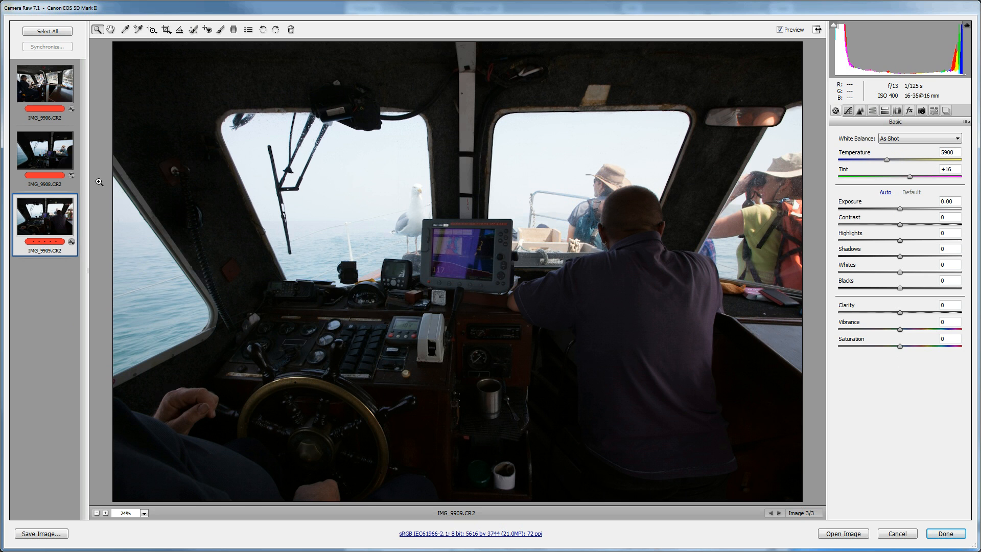
Apply the Dale Princes Interior preset to all three images and review the resulting Basic settings
click(49, 33)
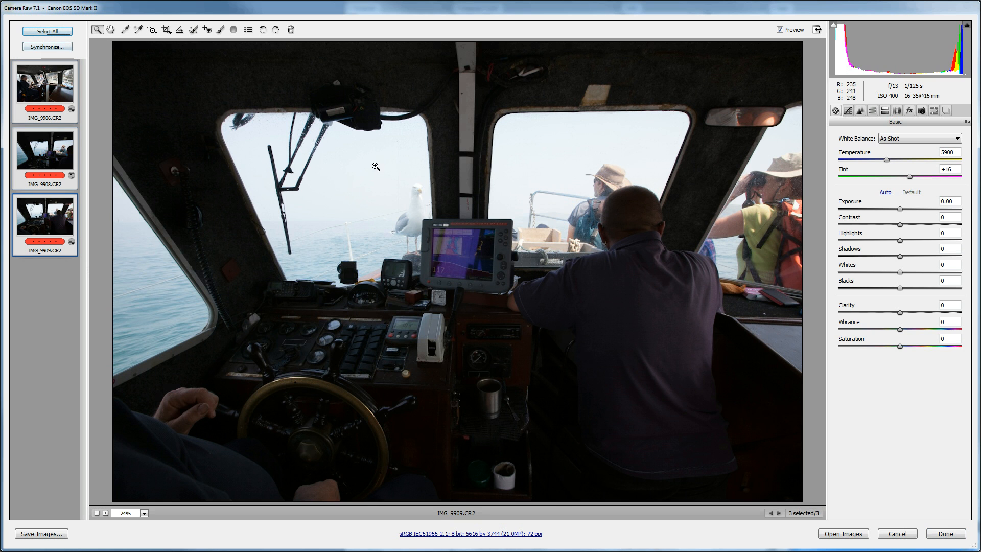
click(933, 111)
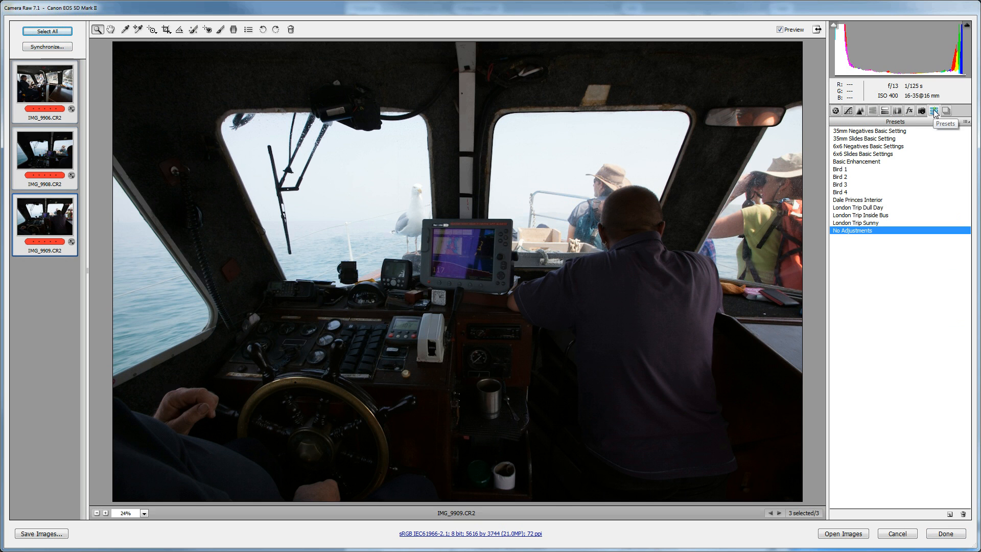
click(838, 200)
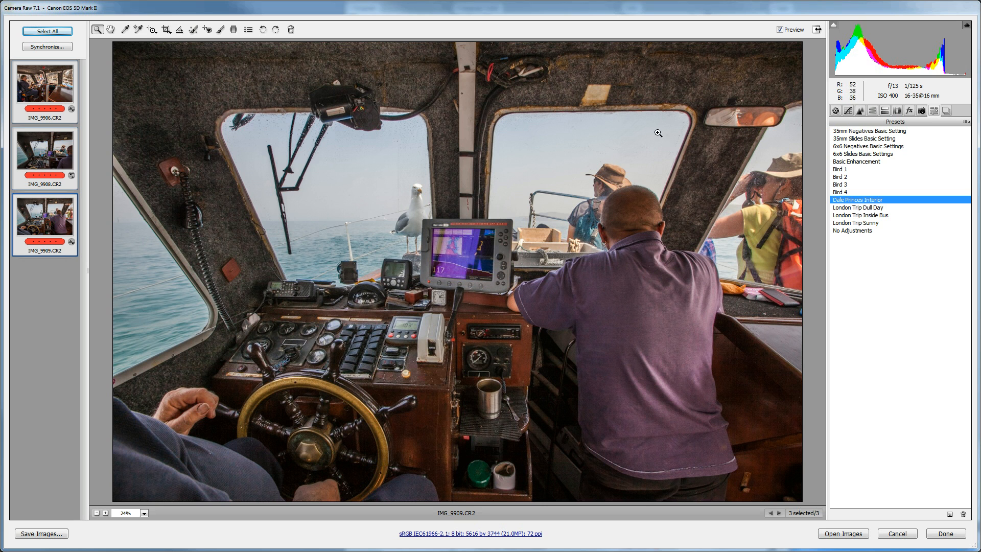
click(835, 111)
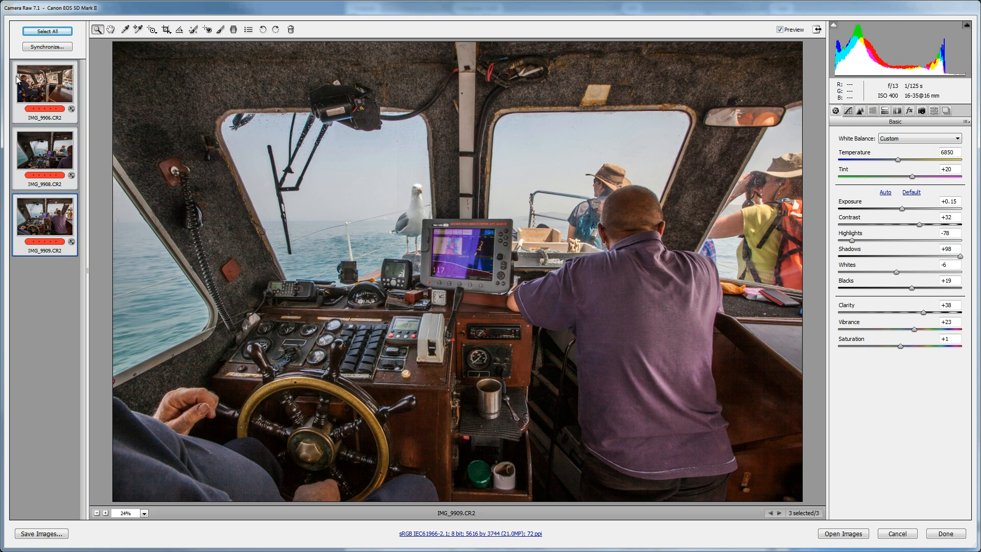
Reset all three images with the No Adjustments preset and finish raw editing to return to Adobe Bridge
click(933, 111)
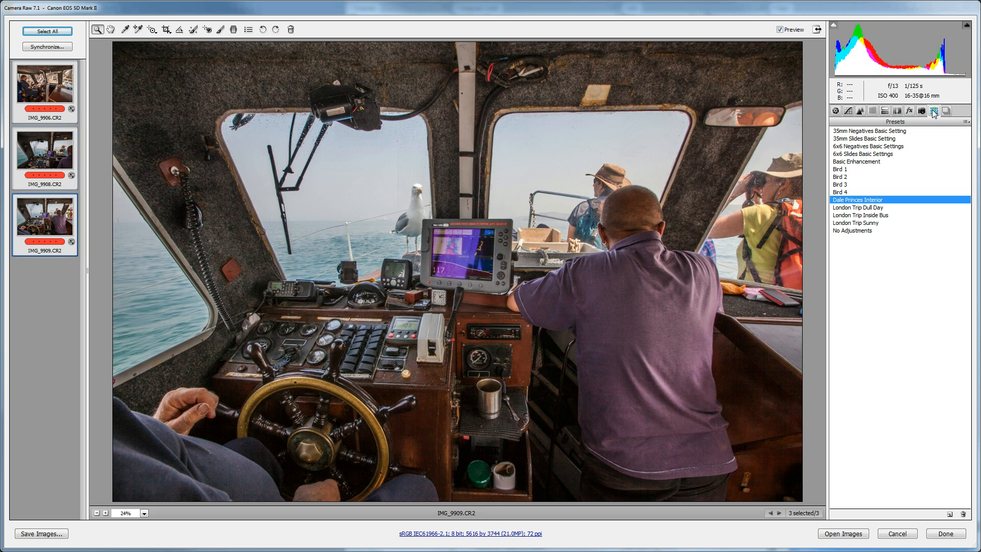
click(862, 231)
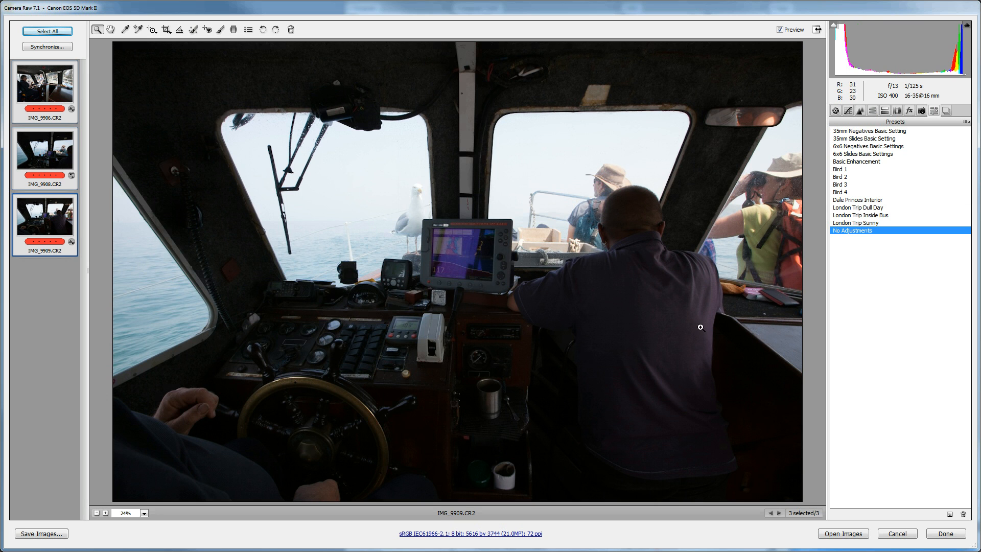
click(939, 534)
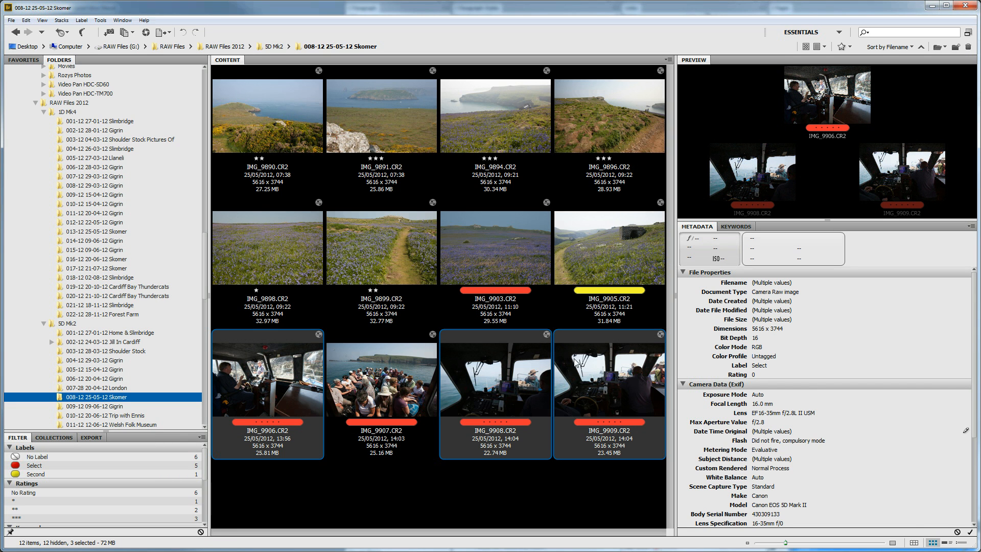
Apply the Dale Princes Interior develop setting to IMG_9890.CR2 directly from its thumbnail
click(271, 117)
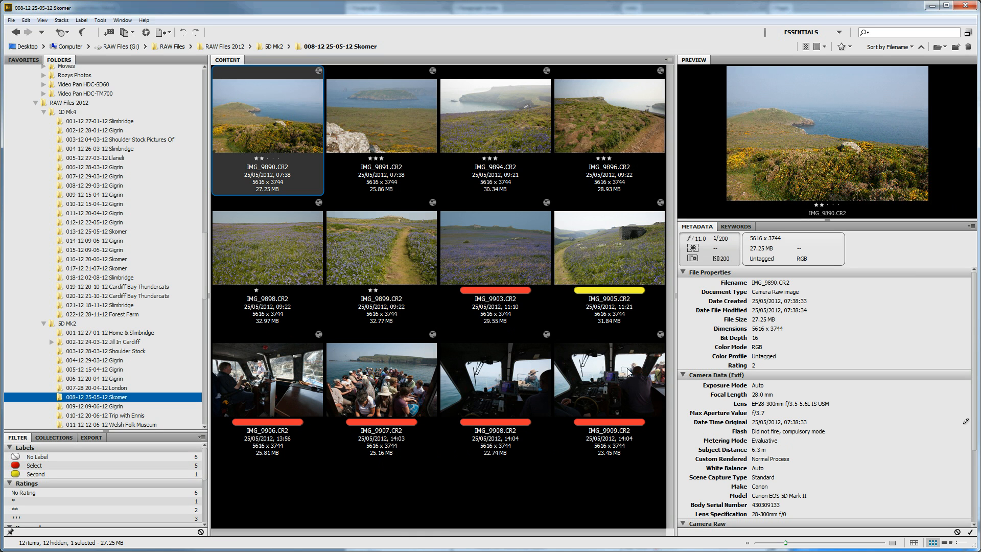
right_click(268, 111)
mouse_move(338, 311)
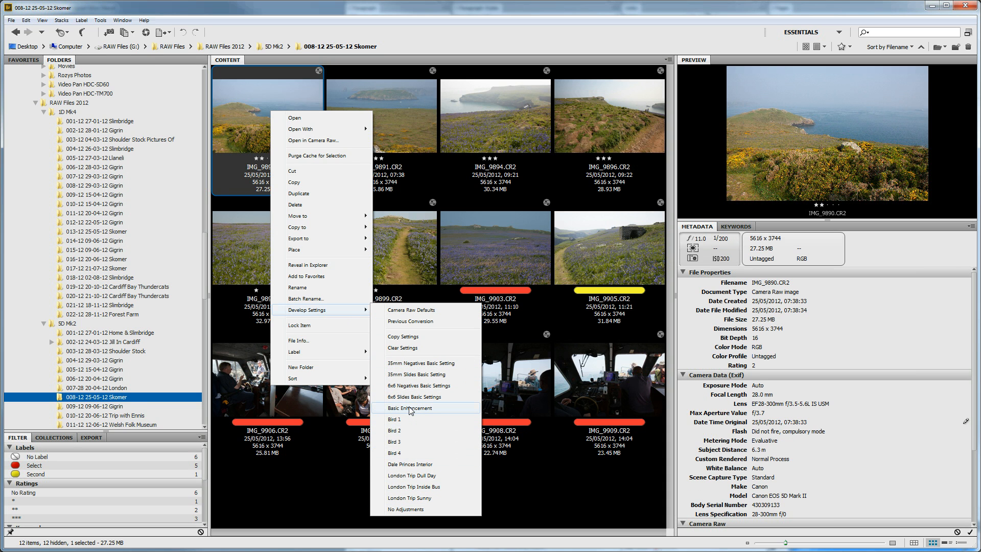
click(413, 464)
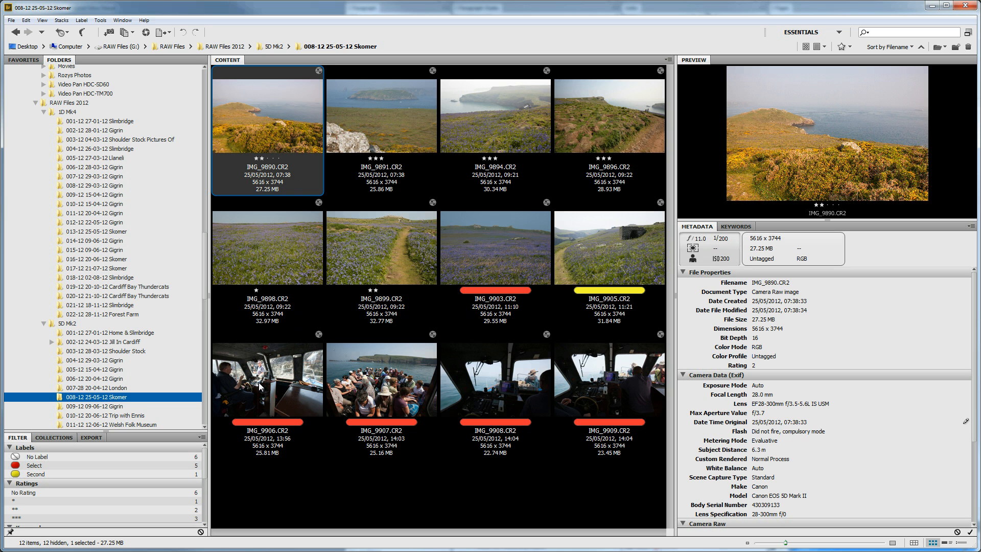
Apply the London Trip Dull Day develop setting to IMG_9891.CR2 directly from its thumbnail
click(391, 121)
right_click(392, 121)
mouse_move(424, 320)
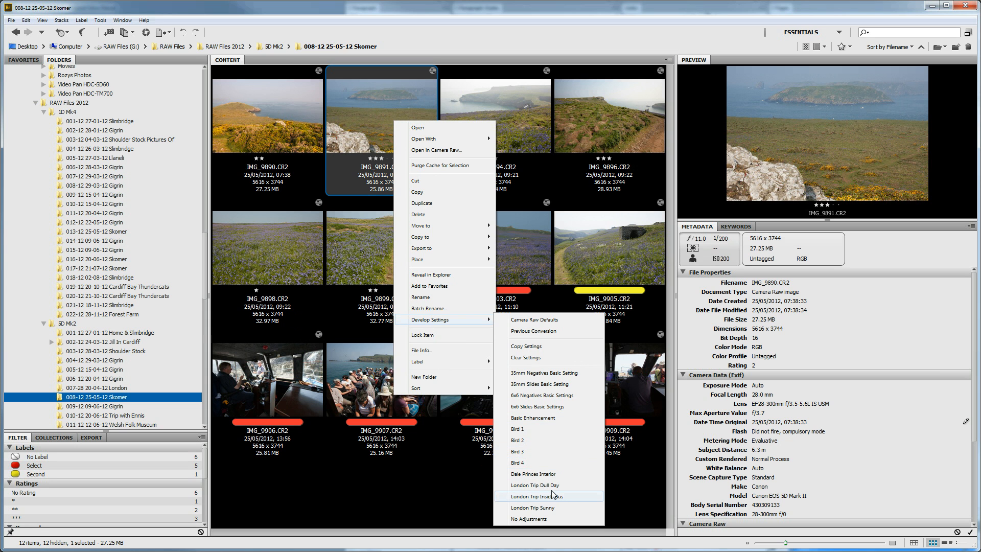
click(534, 486)
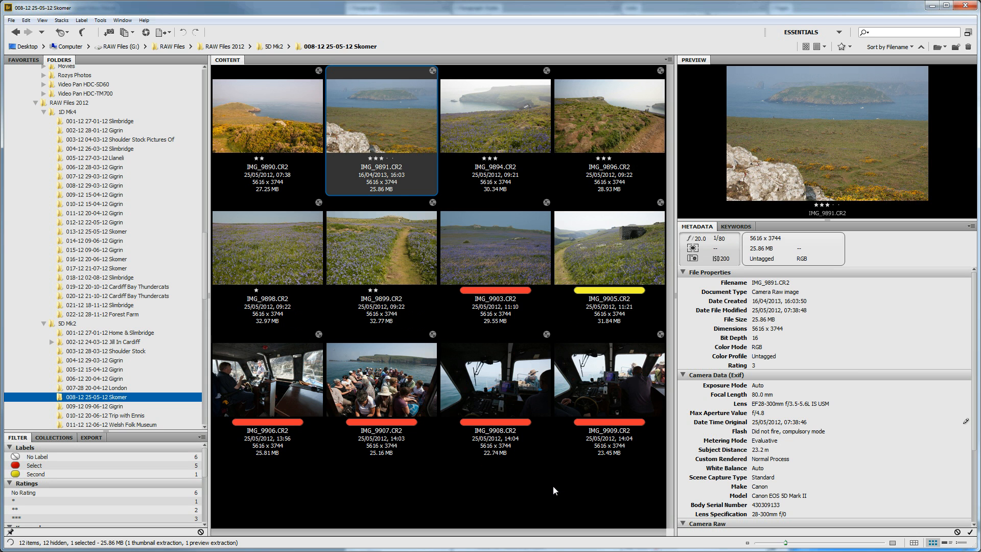
Select IMG_9890.CR2 and IMG_9891.CR2 together and apply the Basic Enhancement develop setting to both
click(298, 109)
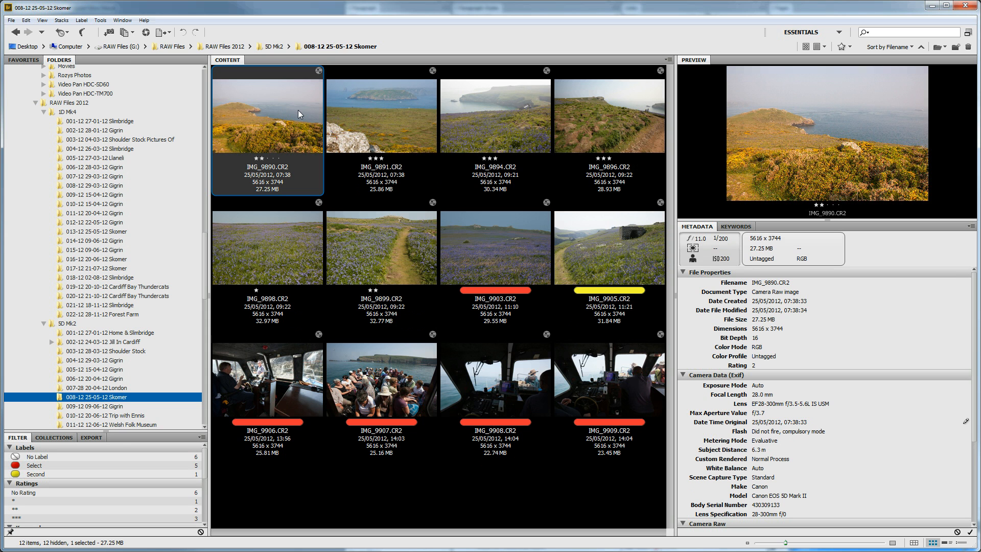
ctrl+click(397, 115)
right_click(397, 115)
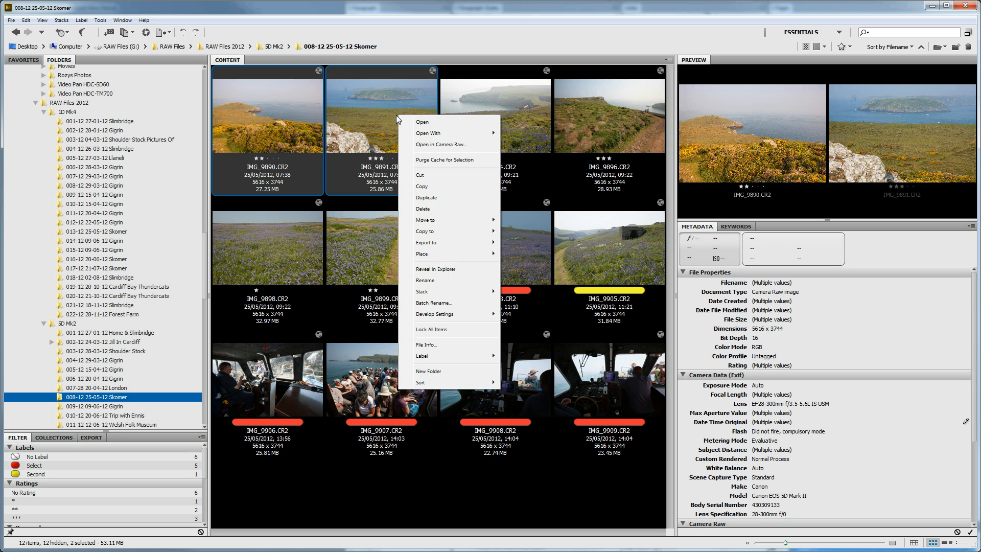
mouse_move(444, 315)
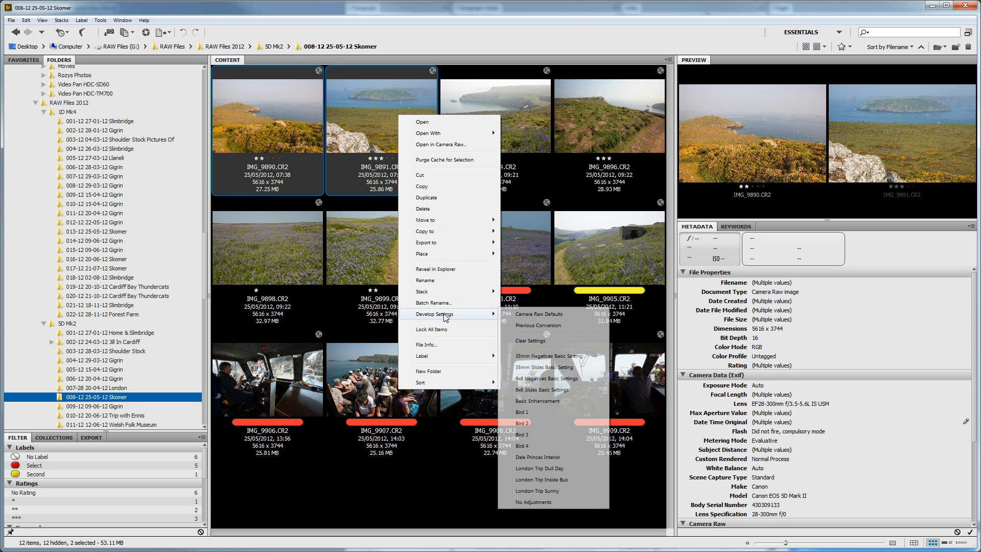
click(542, 403)
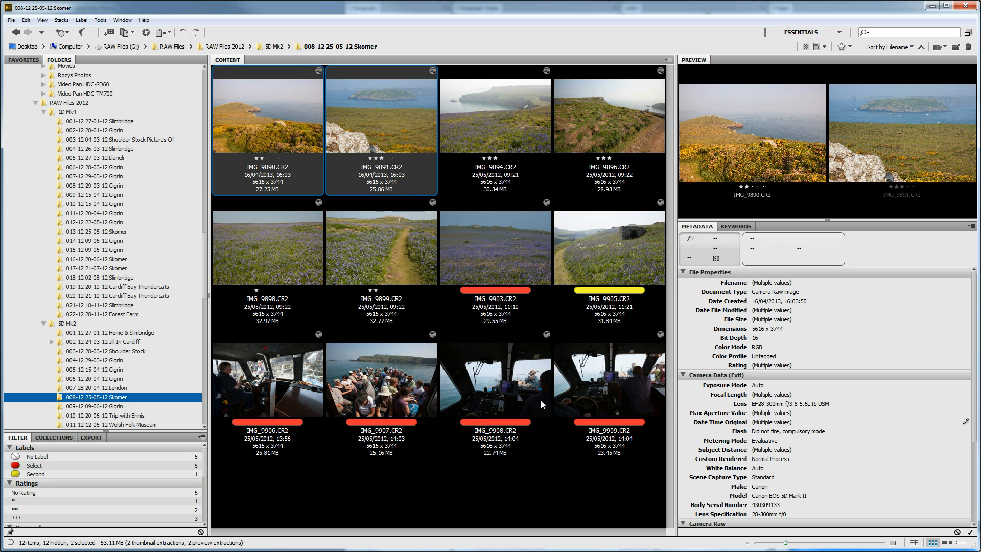